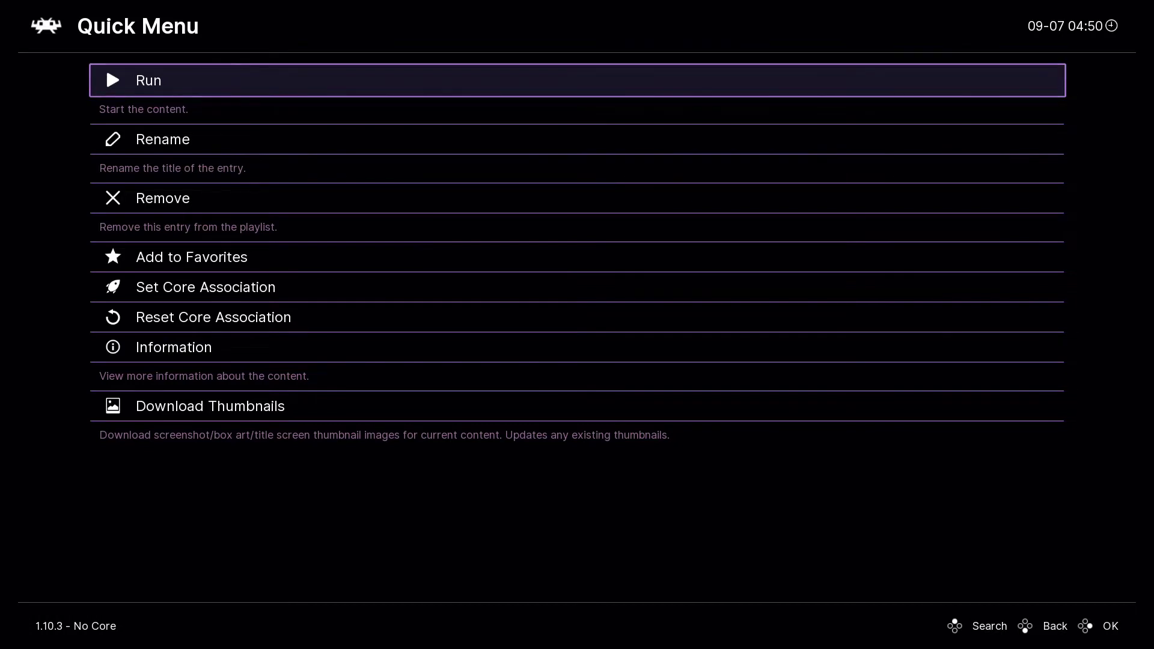
Run the DS content on melonDS, pass the health and safety warning, and open the Quick Menu with F1.
key("Return")
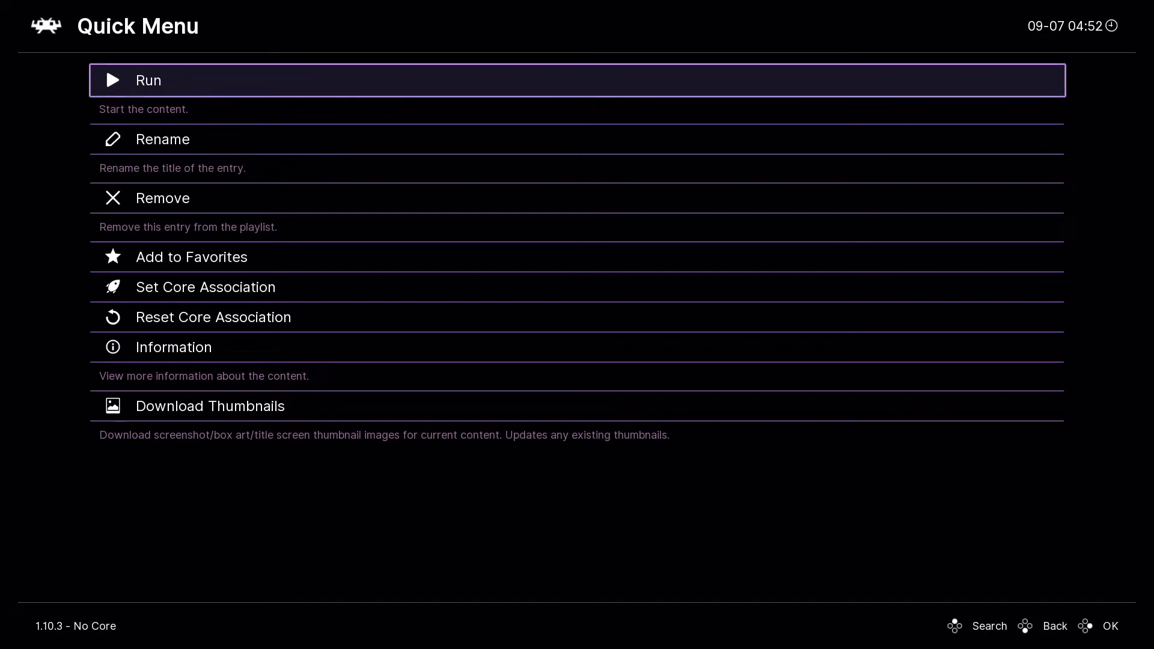
key("Return")
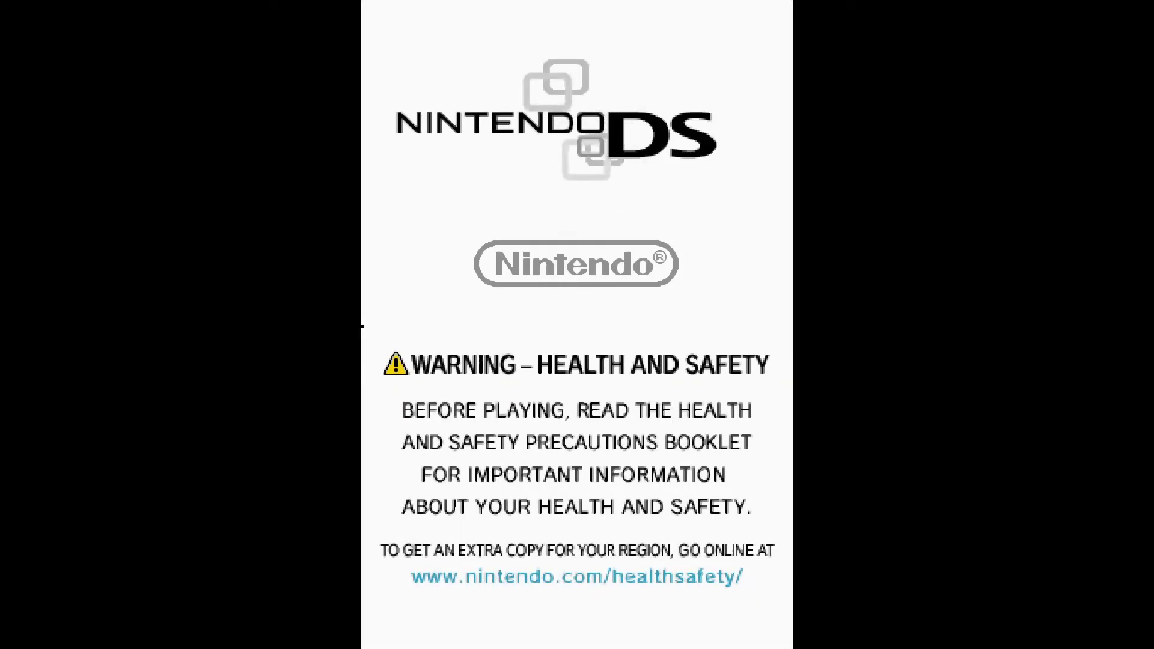
left_click(585, 395)
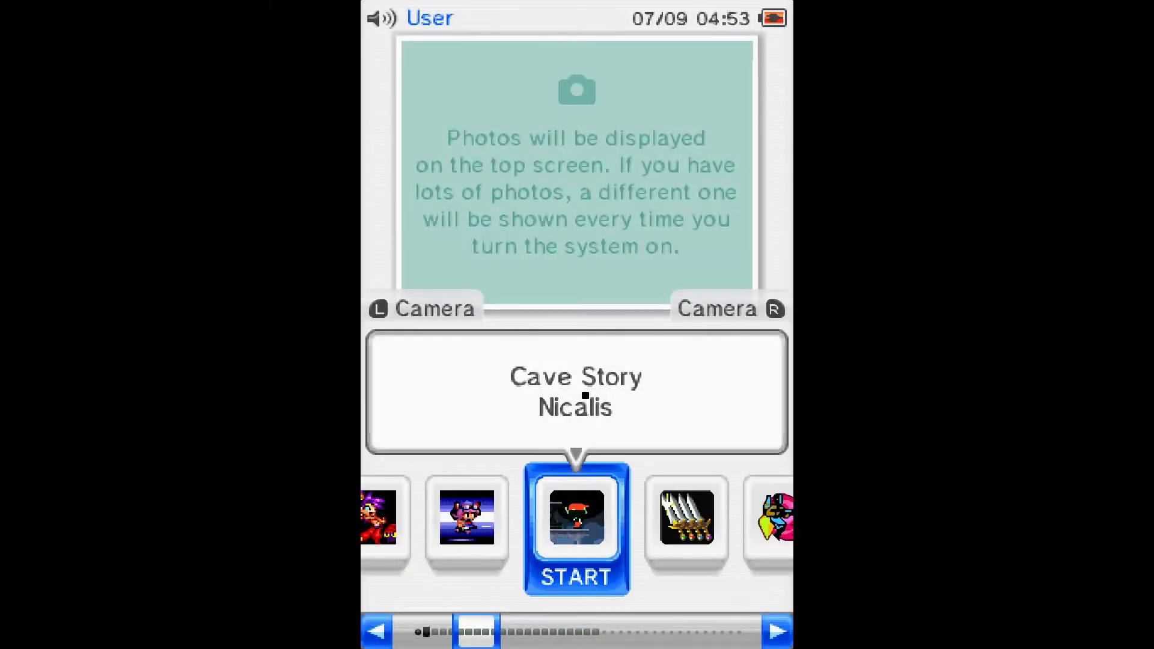
key("F1")
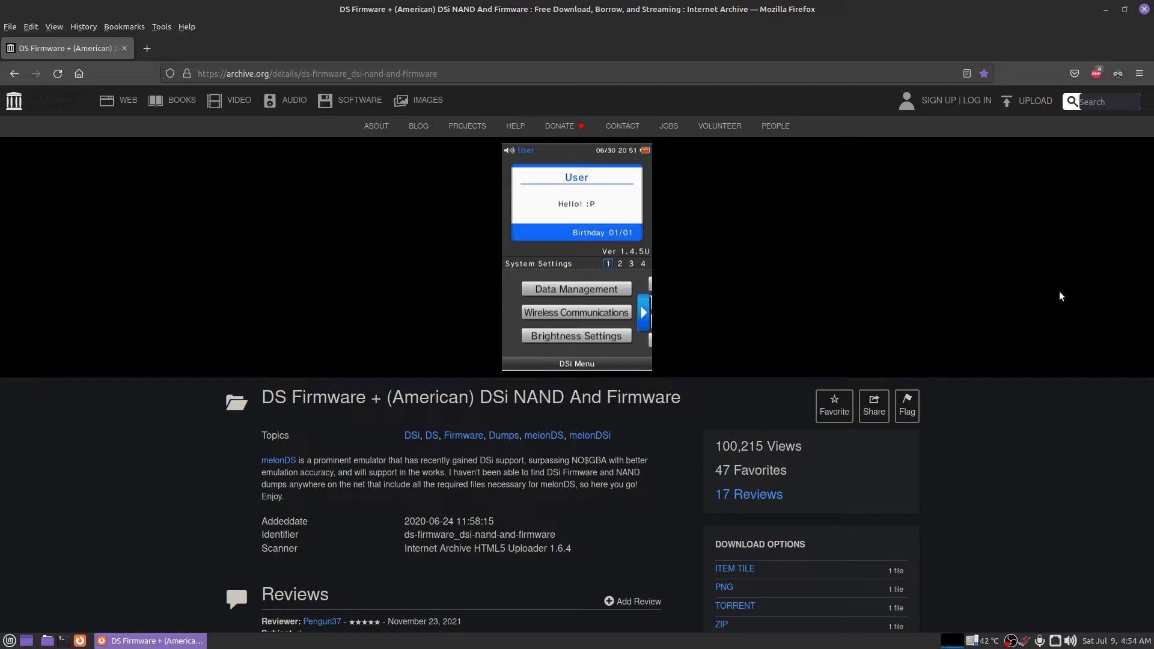
Show all files in the ds-firmware_dsi-nand-and-firmware archive item's download options.
scroll(1060, 292, "down", 3)
scroll(1060, 292, "up", 1)
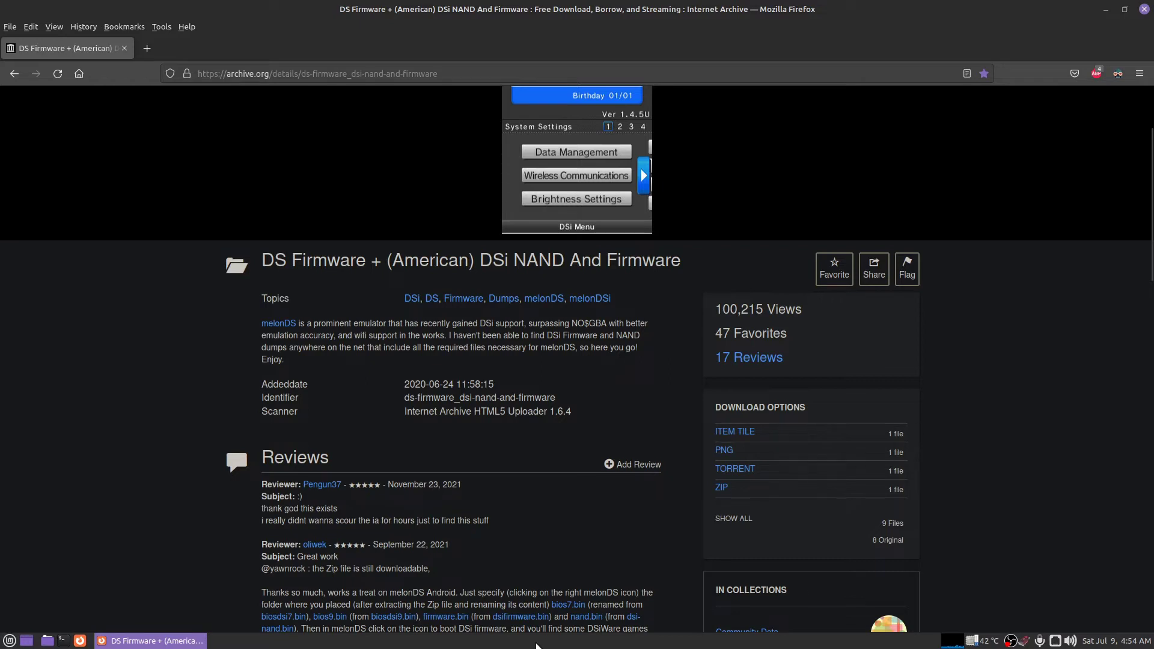
left_click(734, 519)
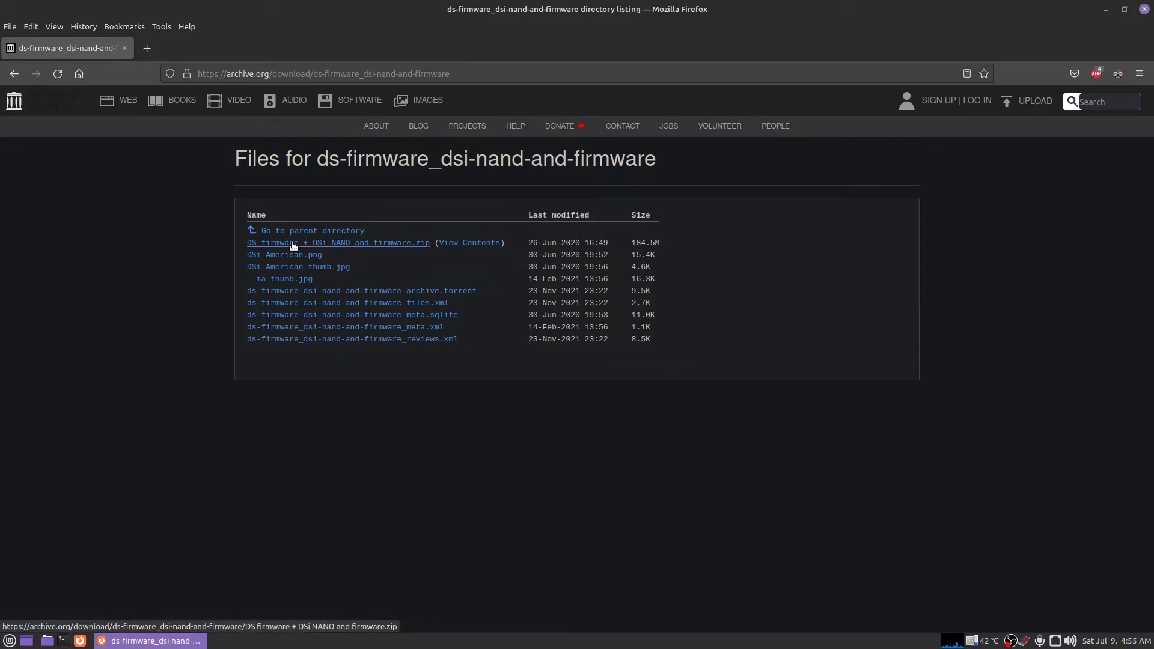
Close Firefox, check the seven .bin files in the DS firmware folder, then open retroarch bios filenames.txt.
left_click(1146, 10)
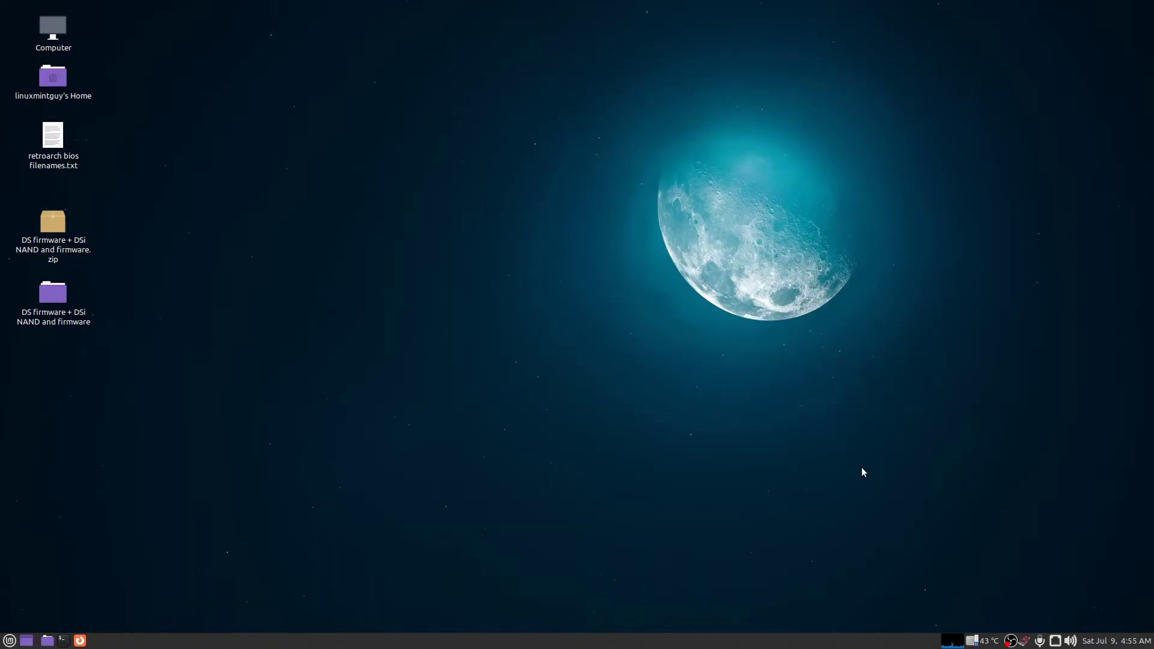
double_click(54, 295)
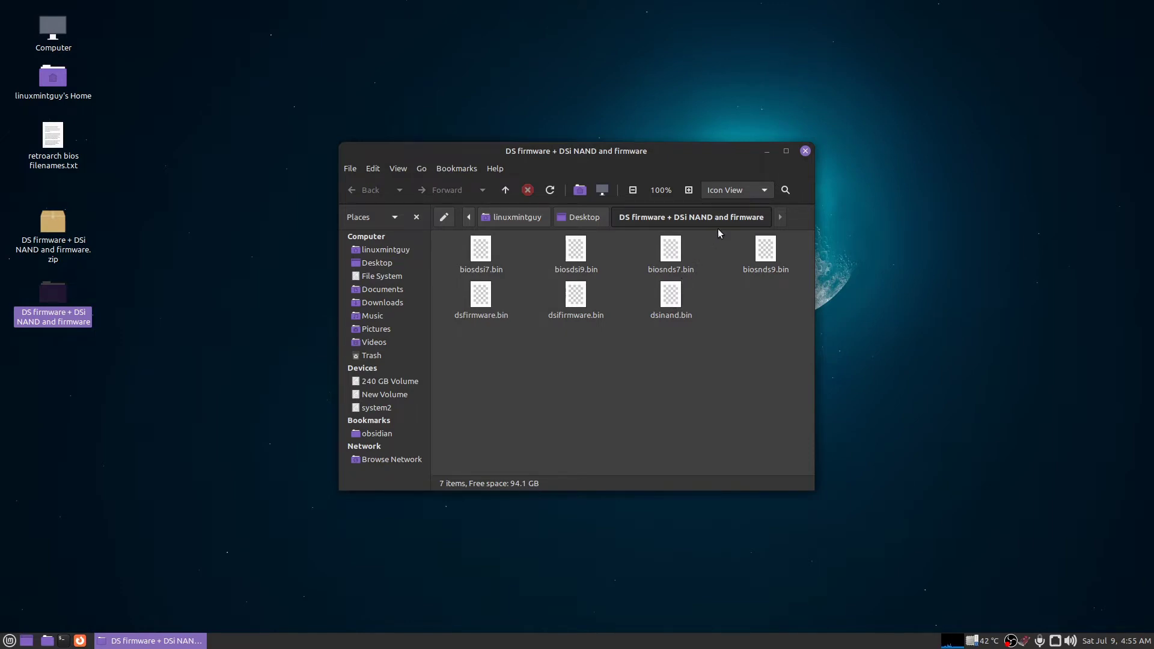
left_click(807, 152)
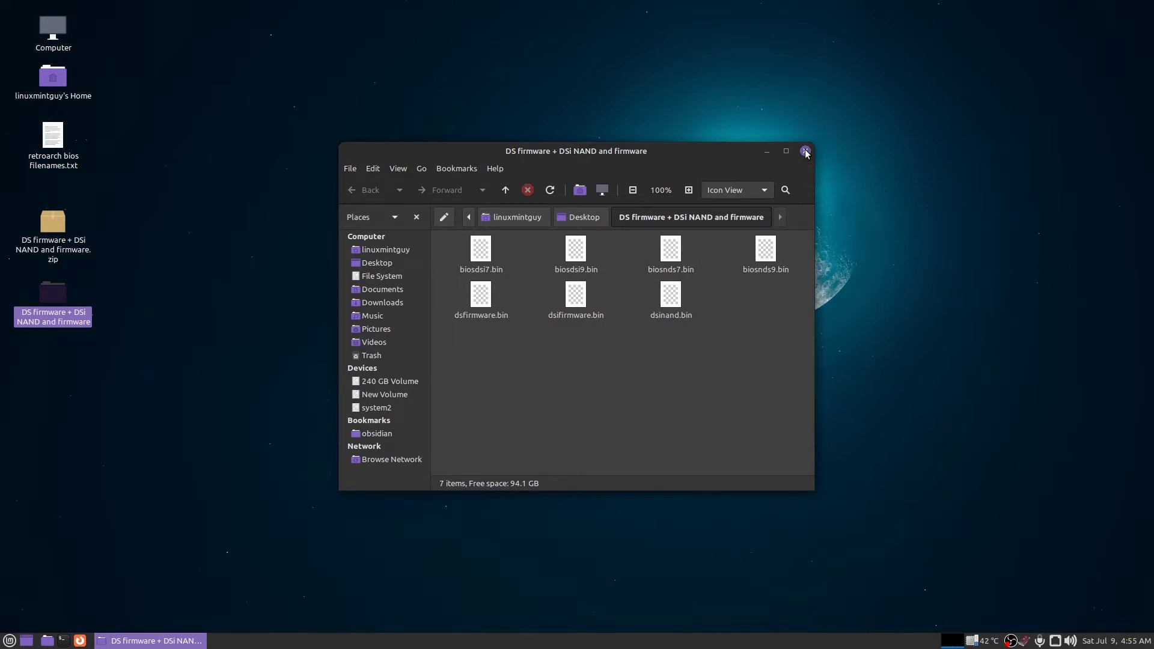
left_click(58, 143)
double_click(58, 140)
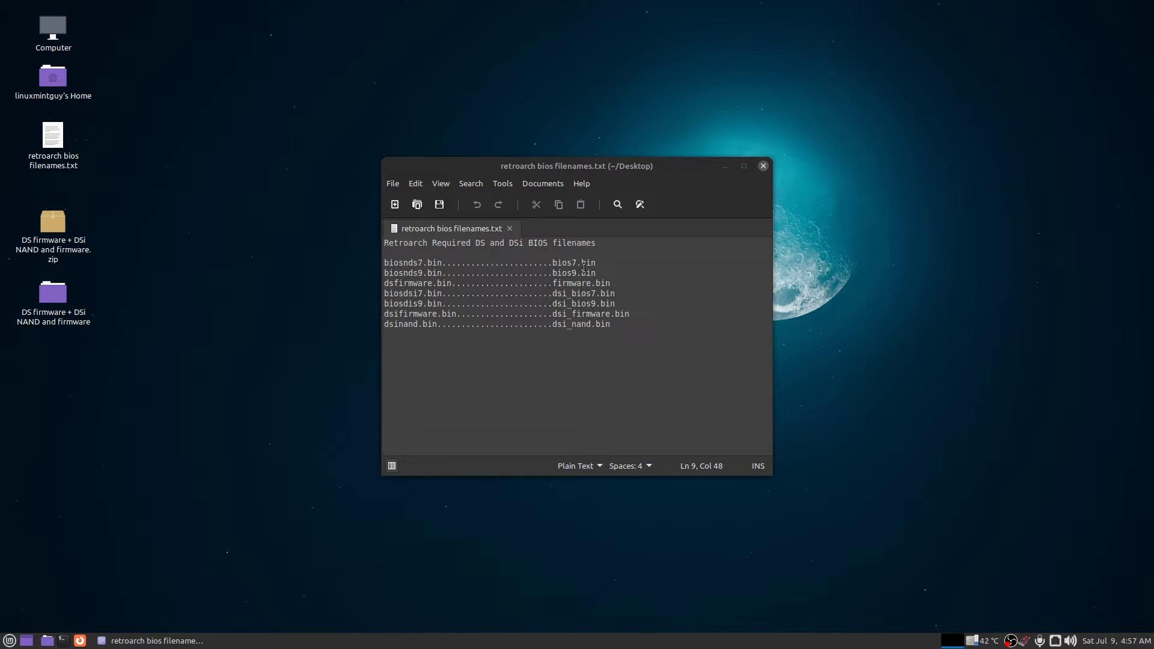
Focus the retroarch bios filenames.txt note in Pluma to read the seven BIOS filename mappings.
left_click_drag(553, 263, 558, 263)
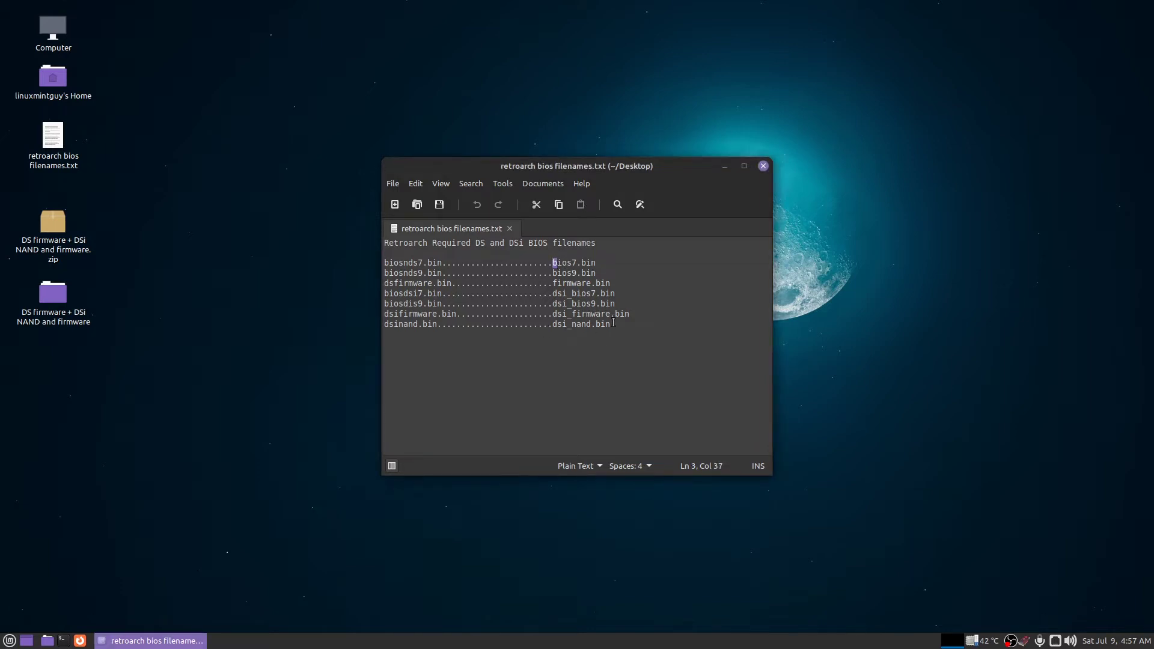
left_click(666, 368)
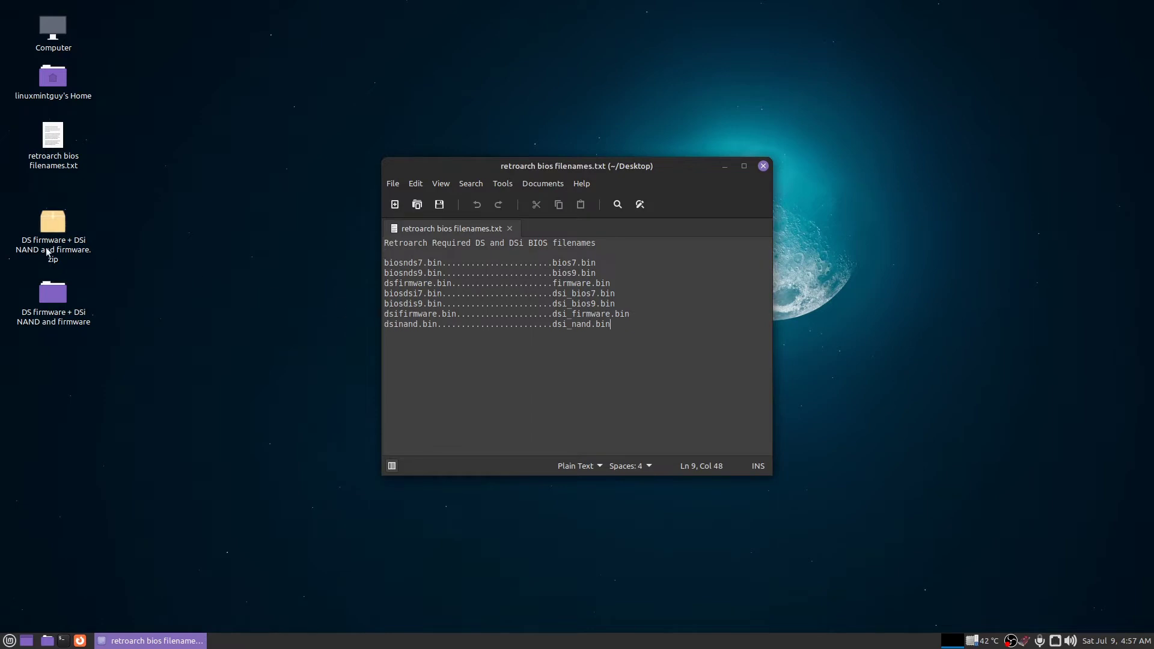
left_click(56, 302)
double_click(55, 302)
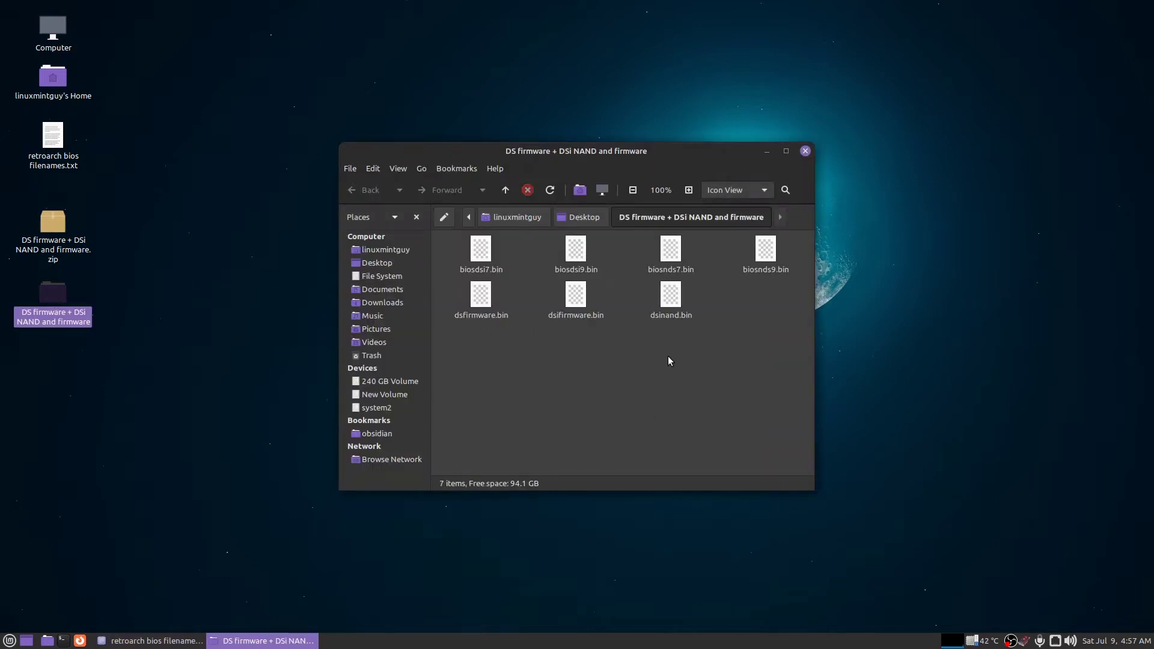
left_click(805, 151)
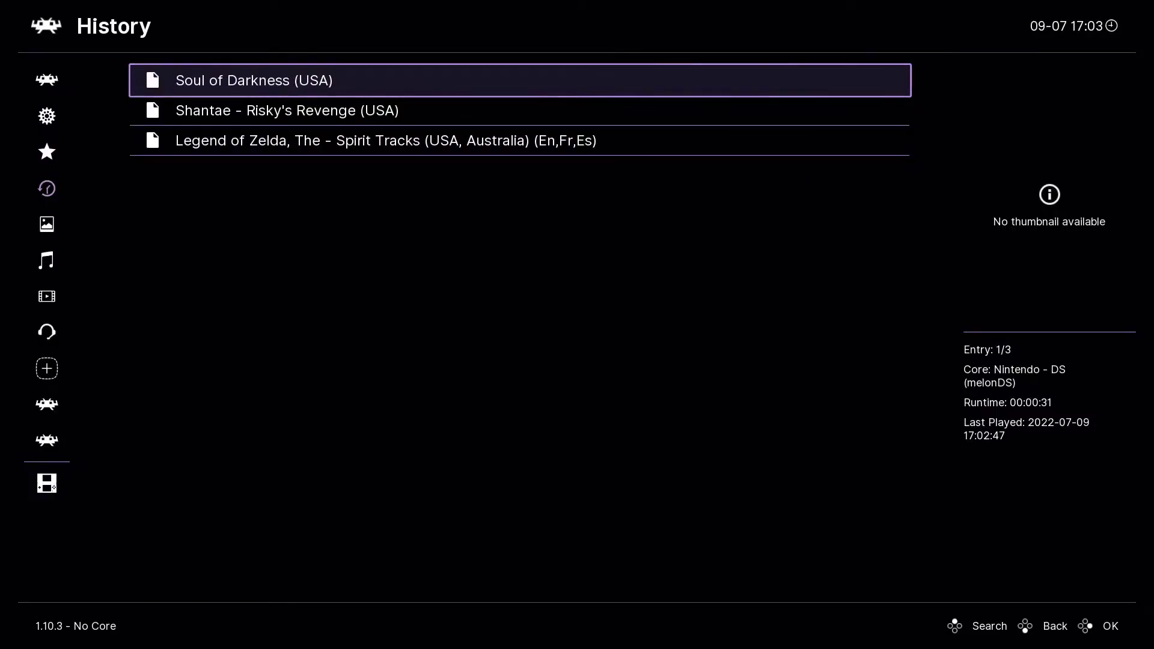
Run Soul of Darkness from History, pass the warning, and launch the empty card slot in the DSi menu.
key("Return")
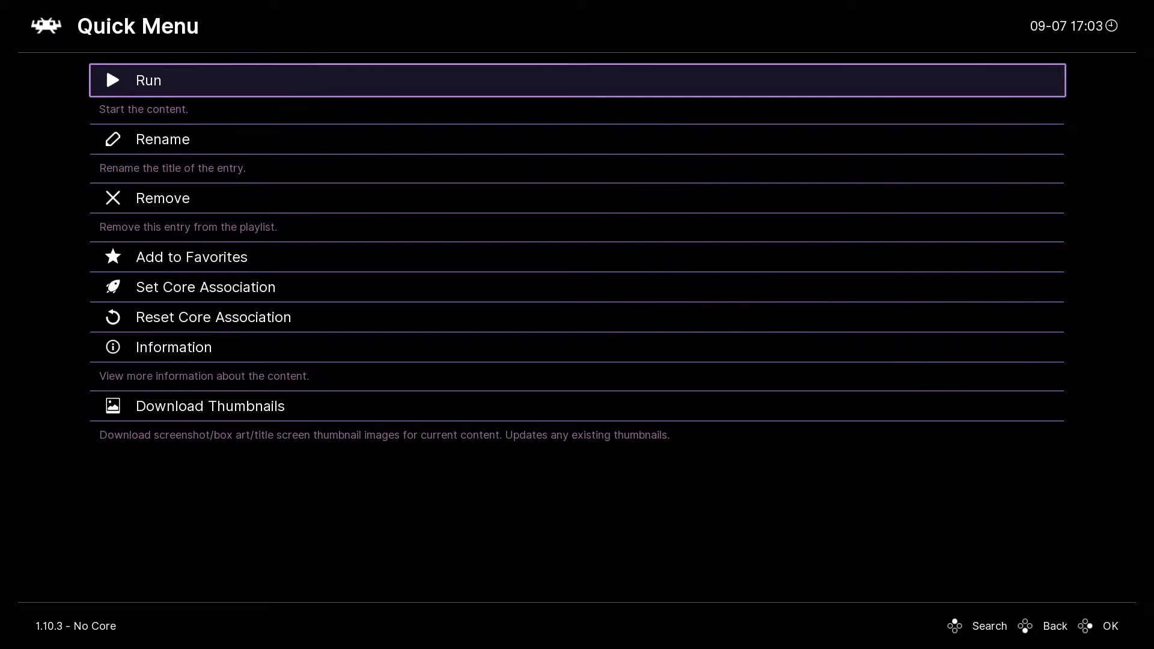
key("Return")
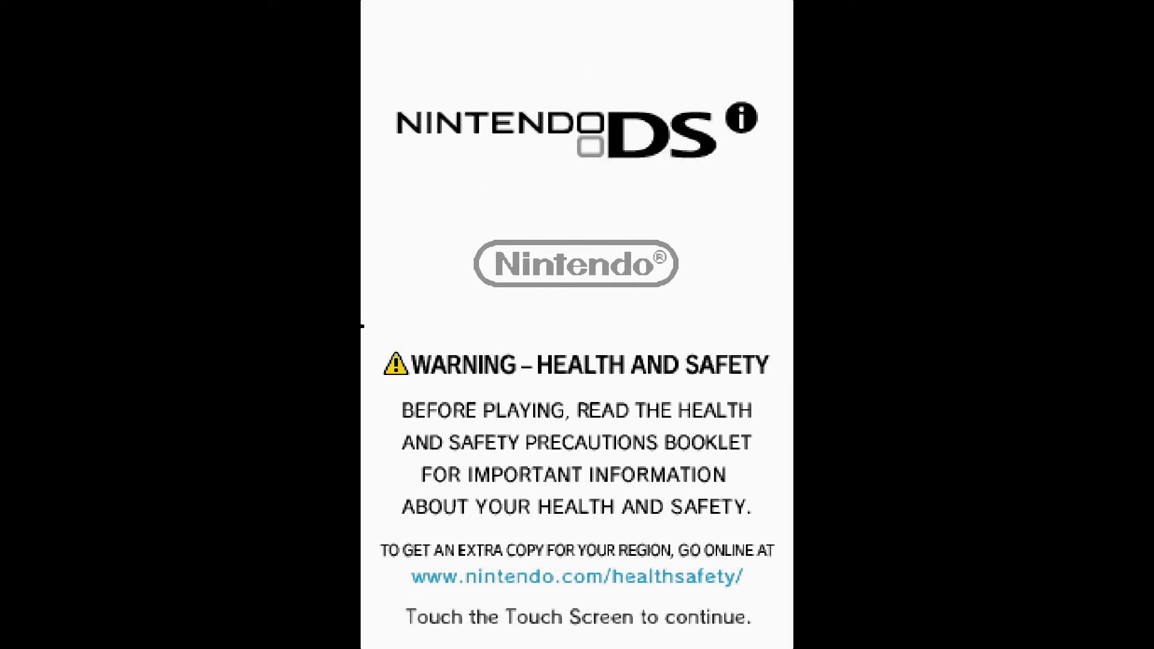
left_click(677, 452)
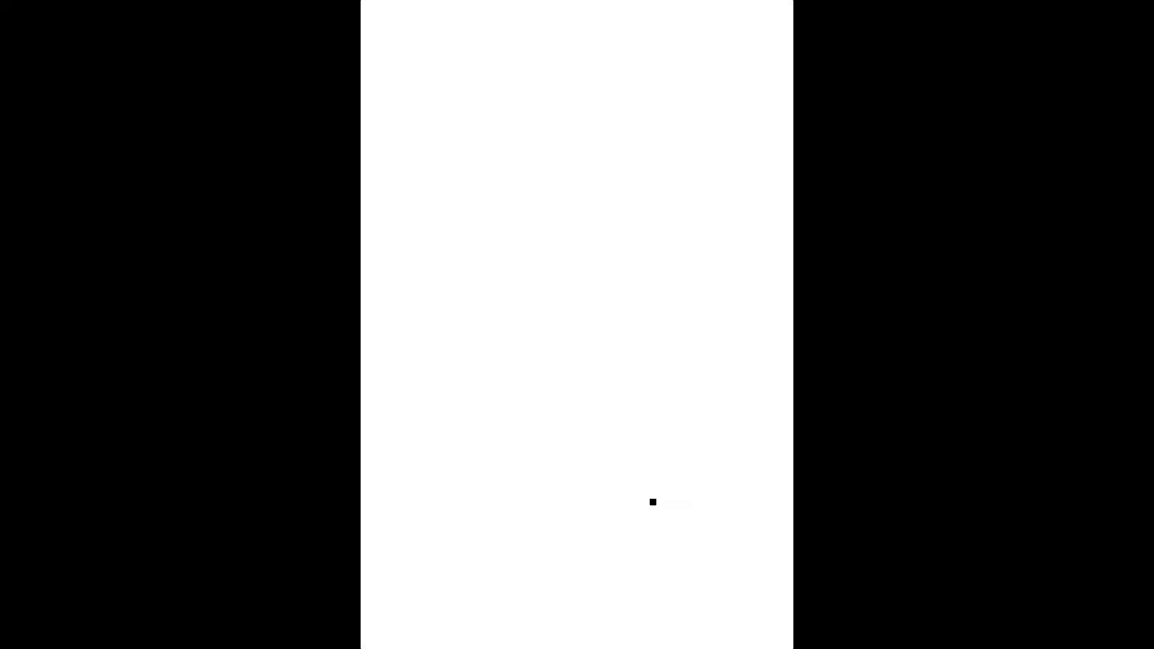
key("Left")
key("Left")
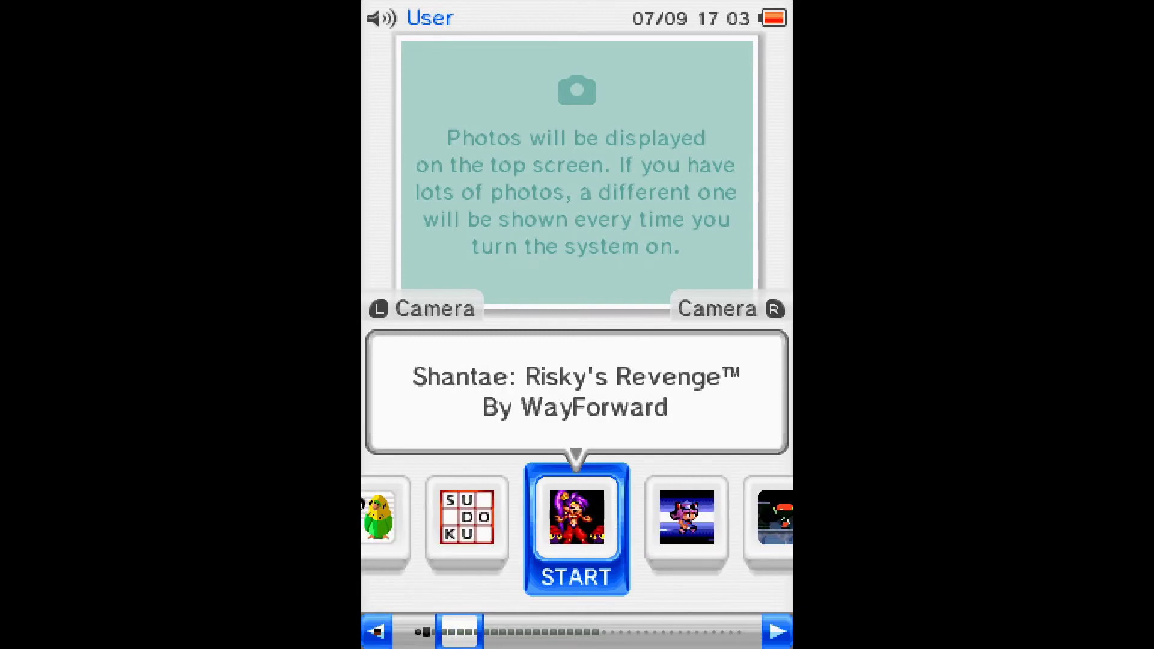
key("Left")
key("Left")
key("Left")
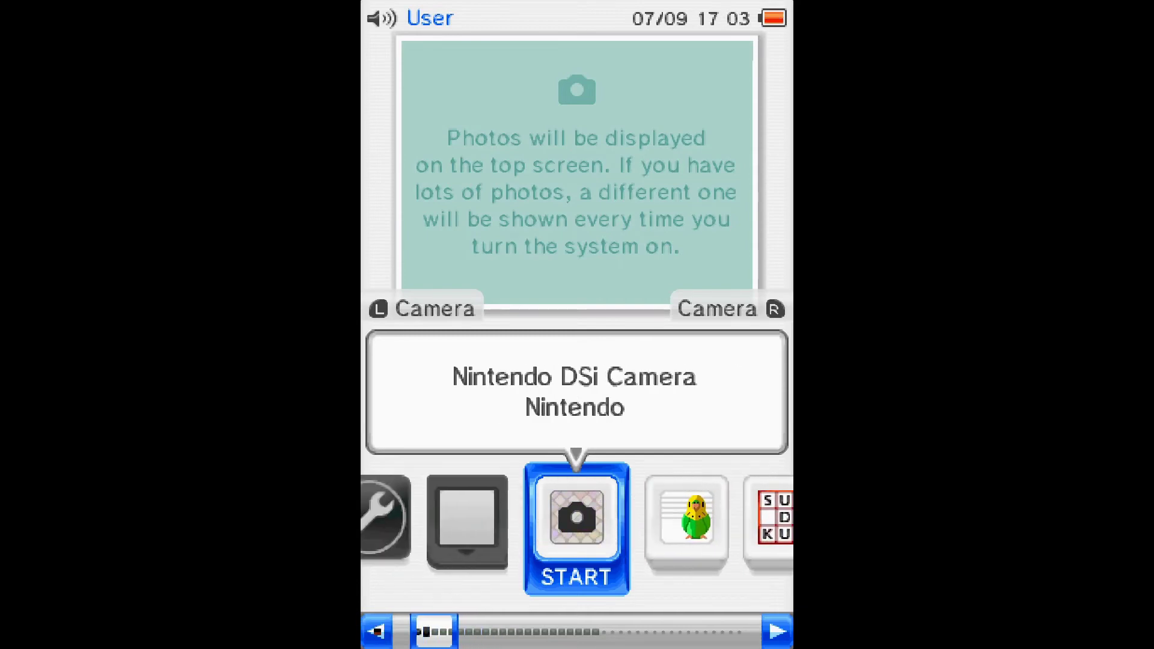
key("Left")
key("x")
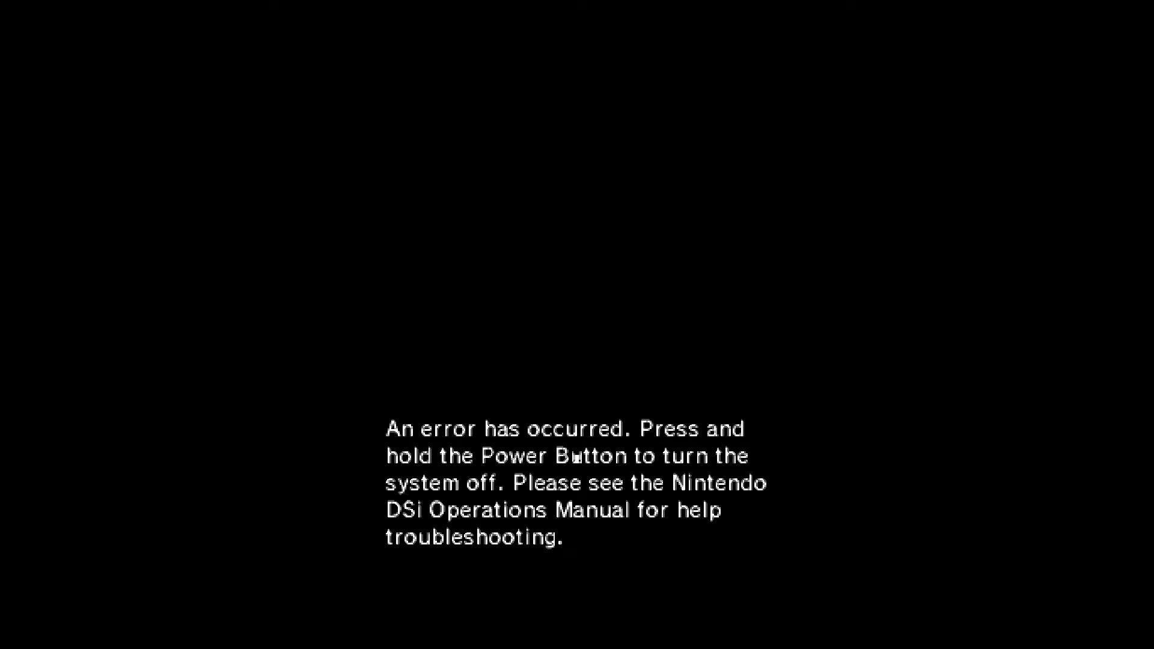
Close the crashed DSi content from the Quick Menu and return to Soul of Darkness's Run option.
key("F1")
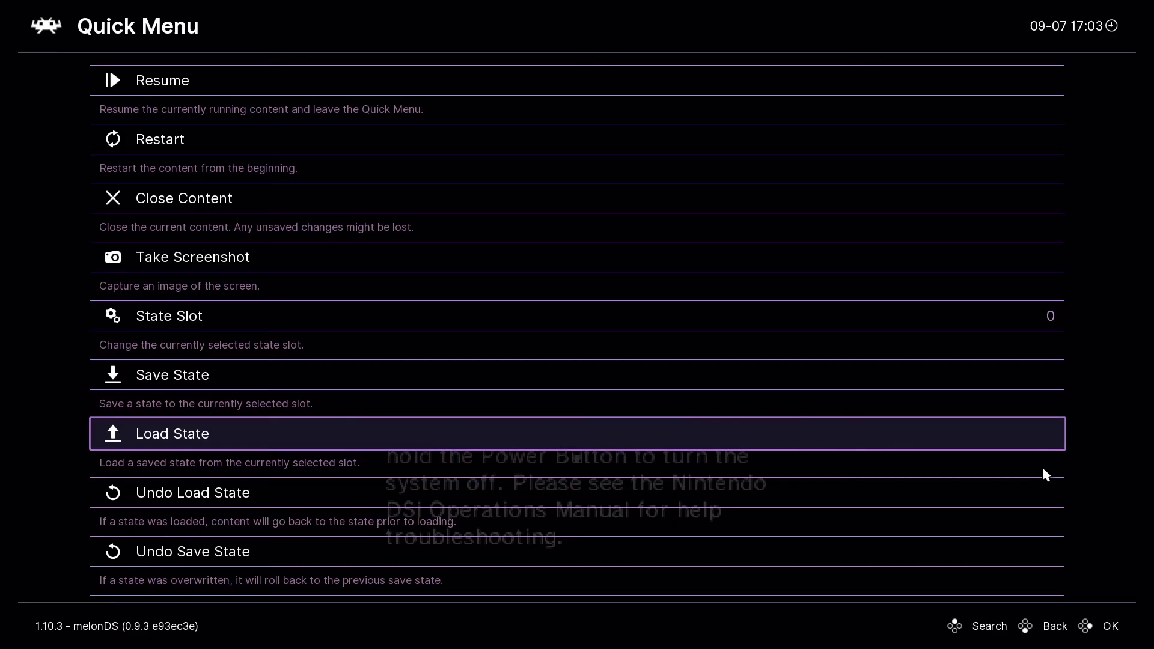
key("Up")
key("Up")
key("Up")
key("Up")
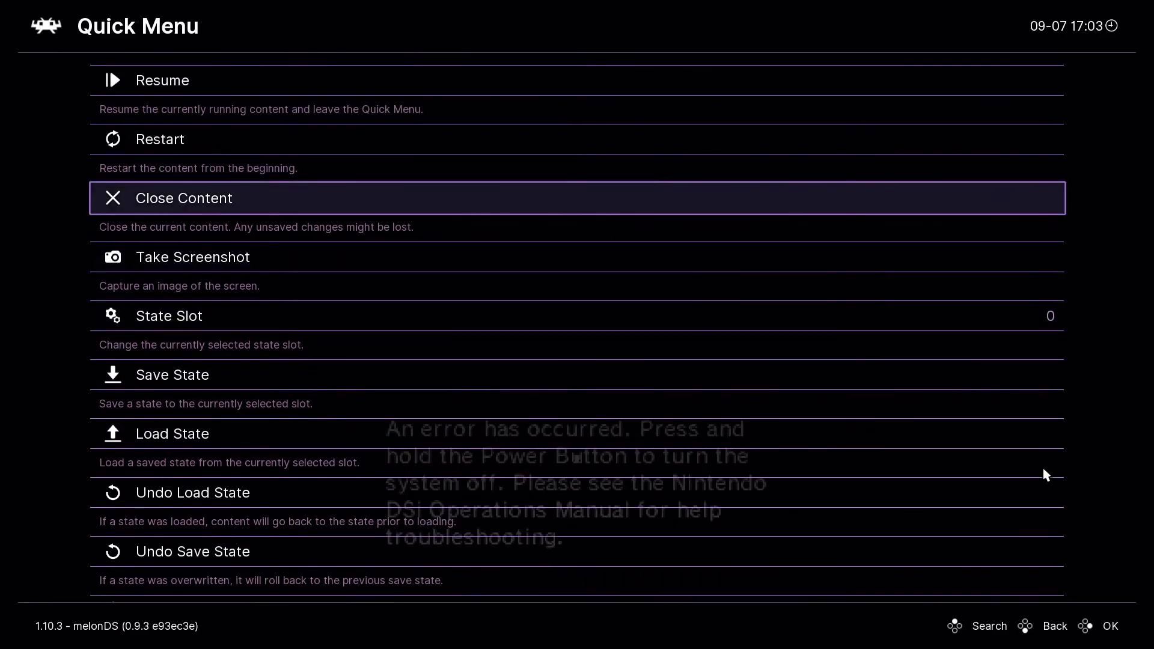
key("Return")
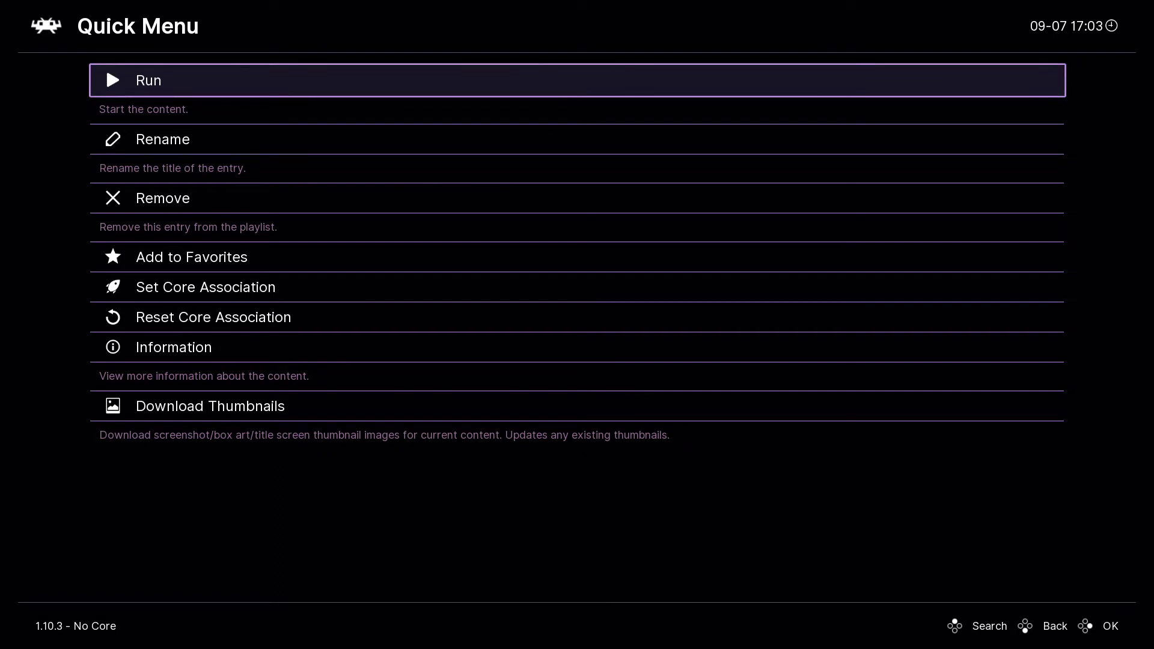
key("Down")
key("Up")
Run the content, pass the health warning, and start Shantae: Risky's Revenge from the DSi menu.
key("Return")
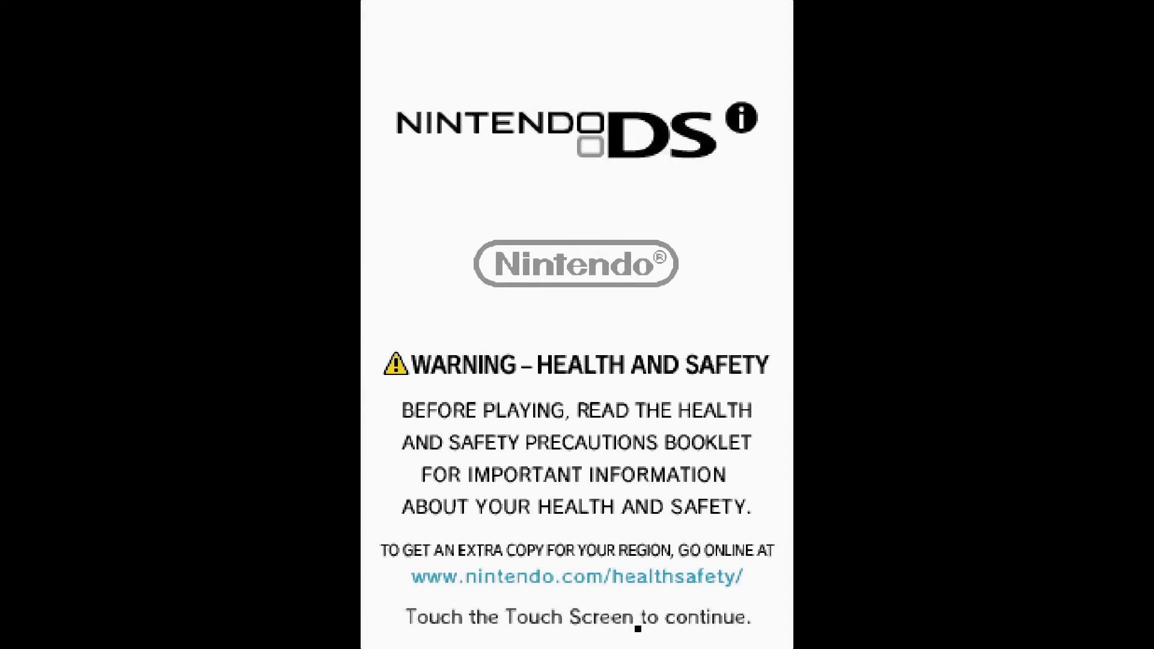
left_click(615, 413)
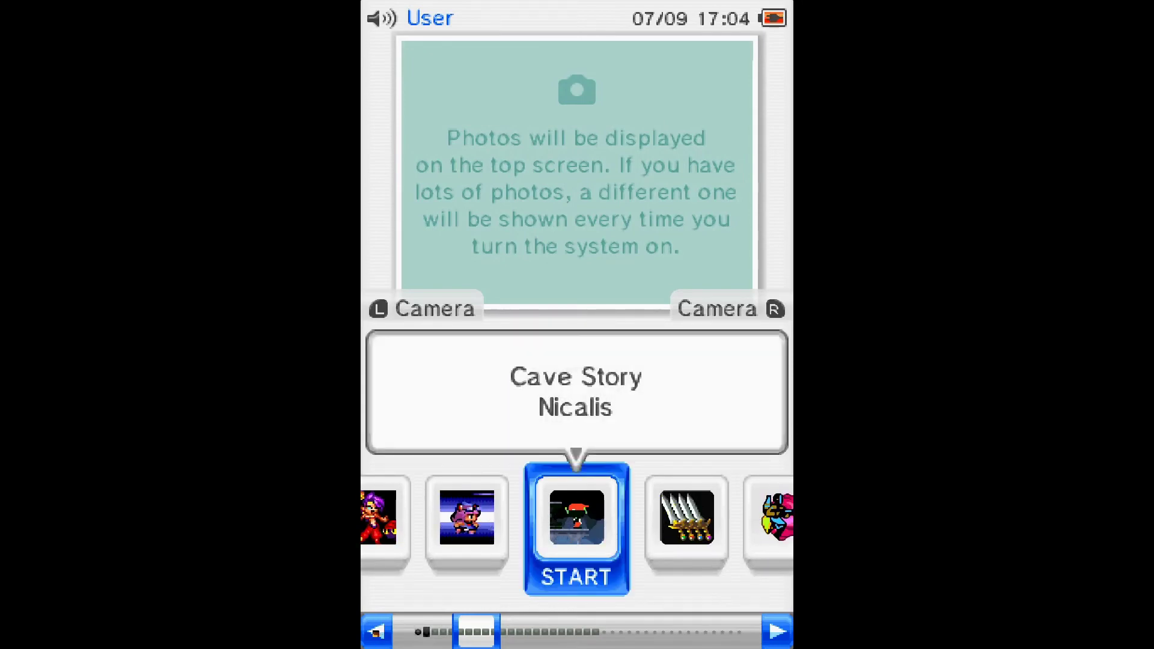
key("Left")
key("Left")
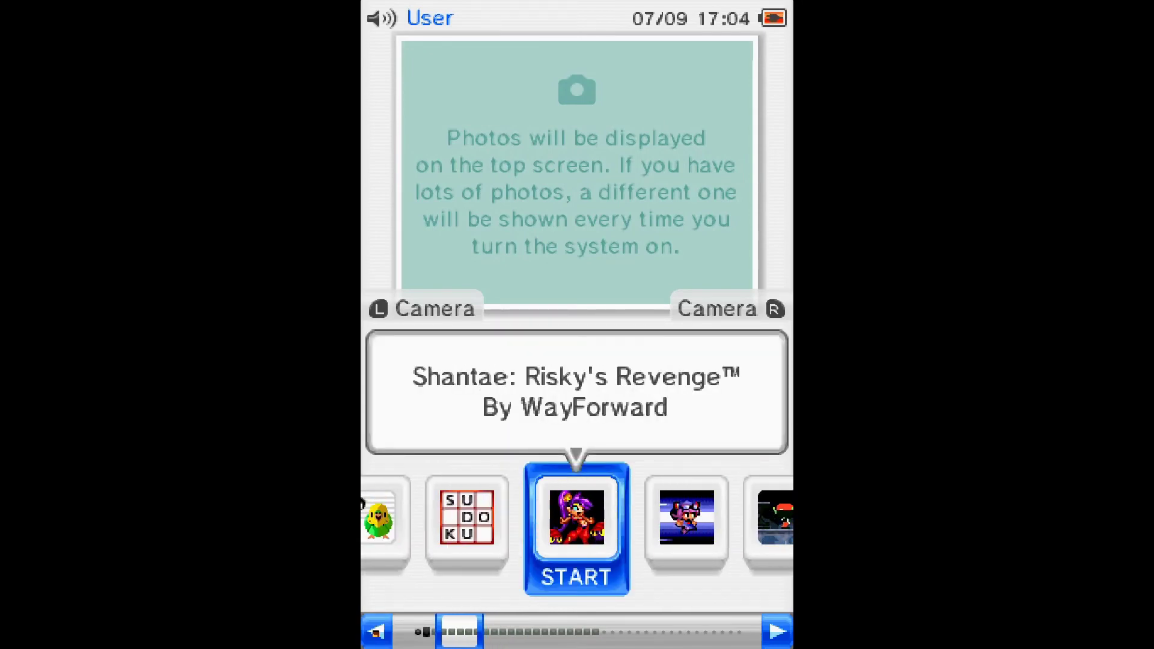
key("Left")
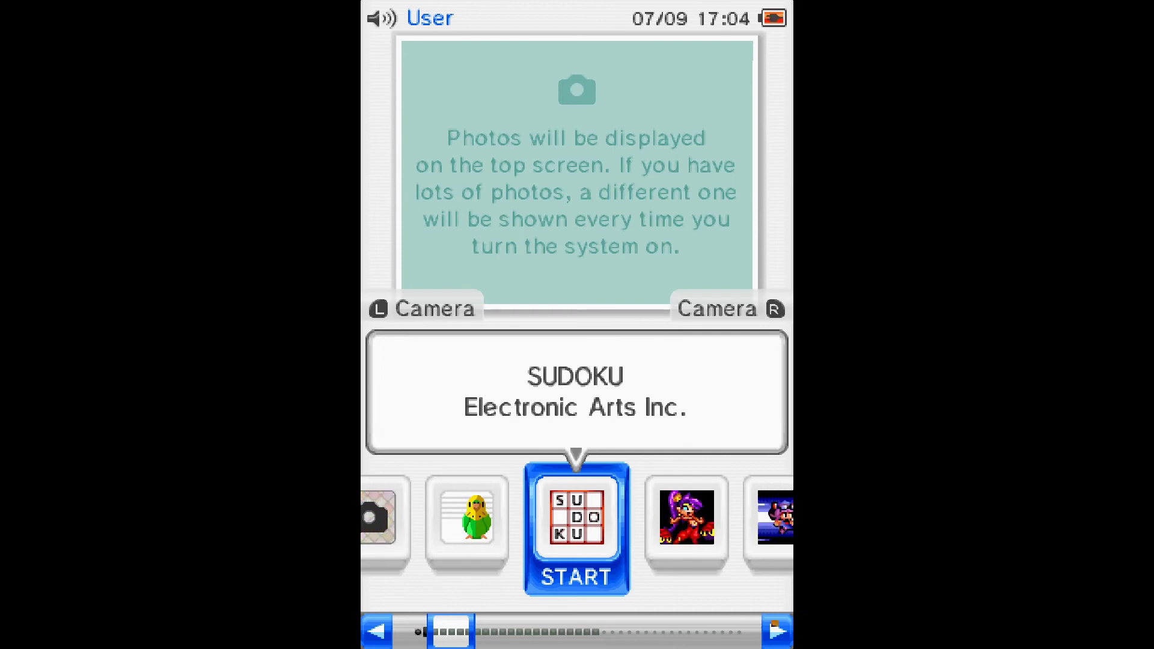
key("Right")
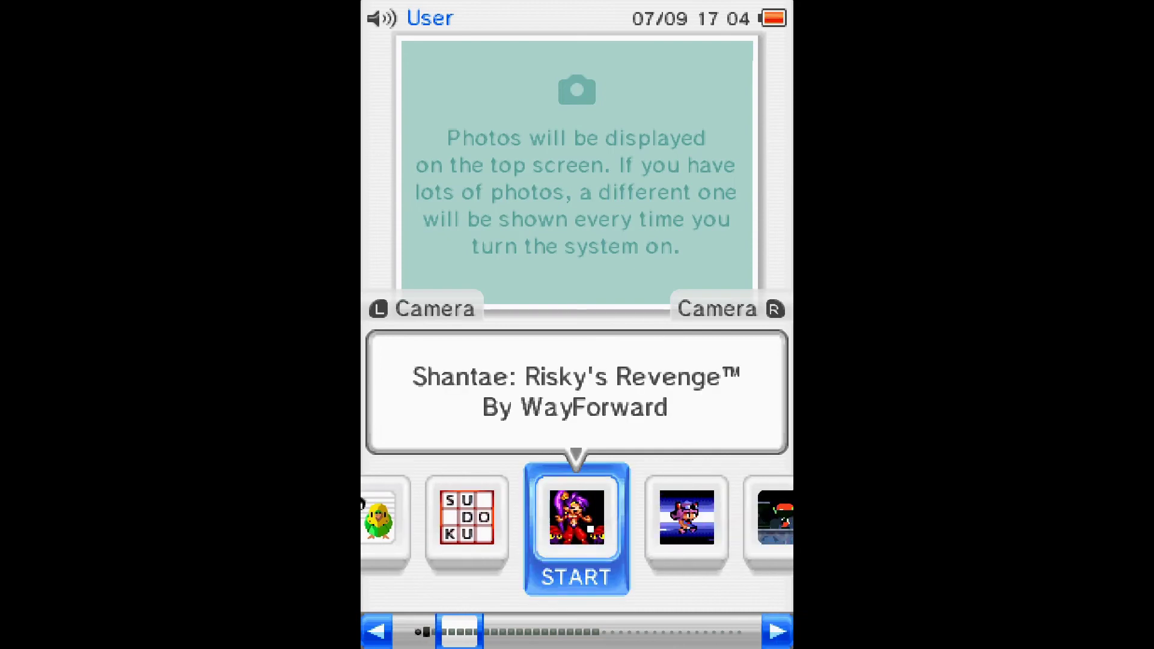
key("Return")
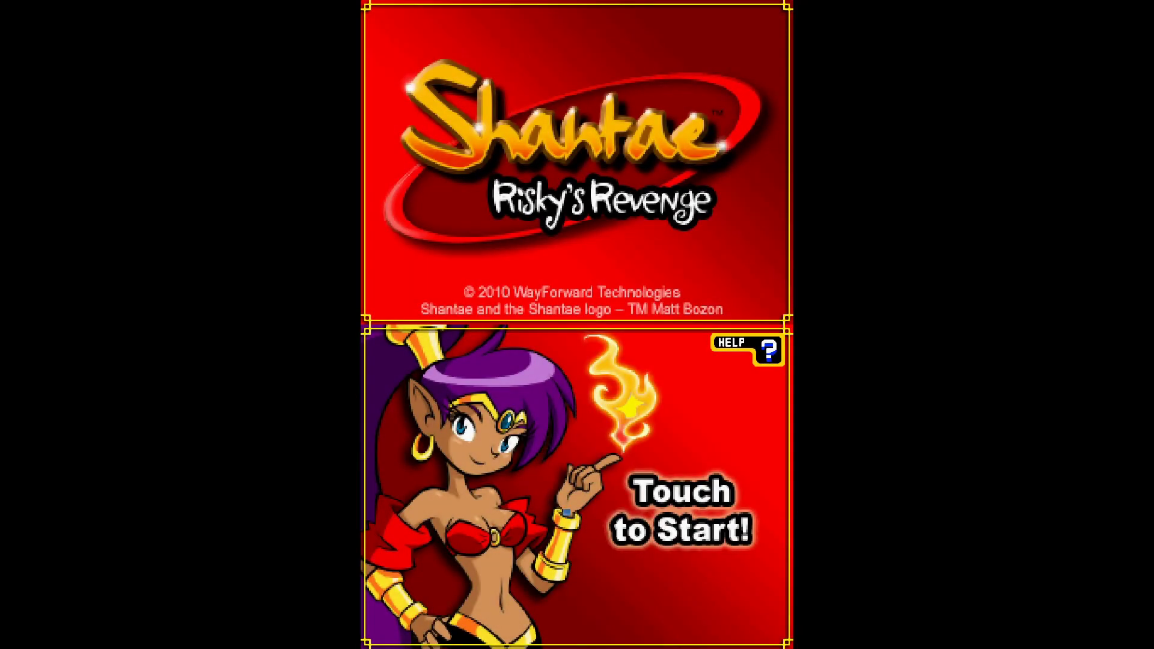
Start a new Shantae game file and attack the enemies on the bridge.
left_click(506, 500)
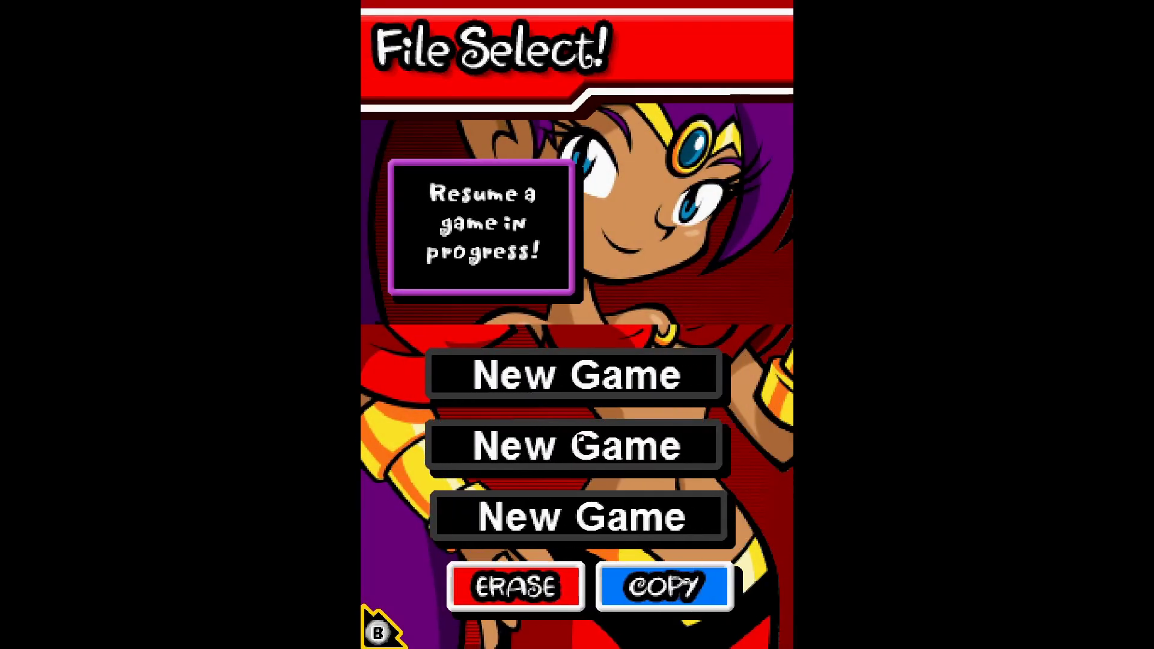
left_click(582, 445)
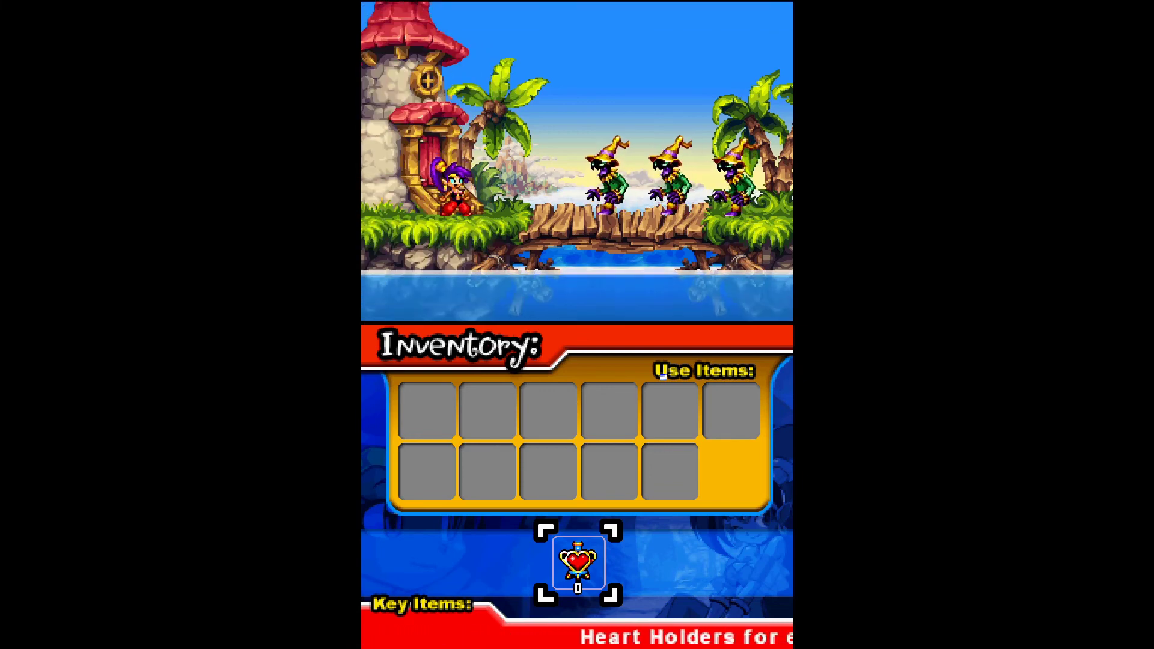
key("Right")
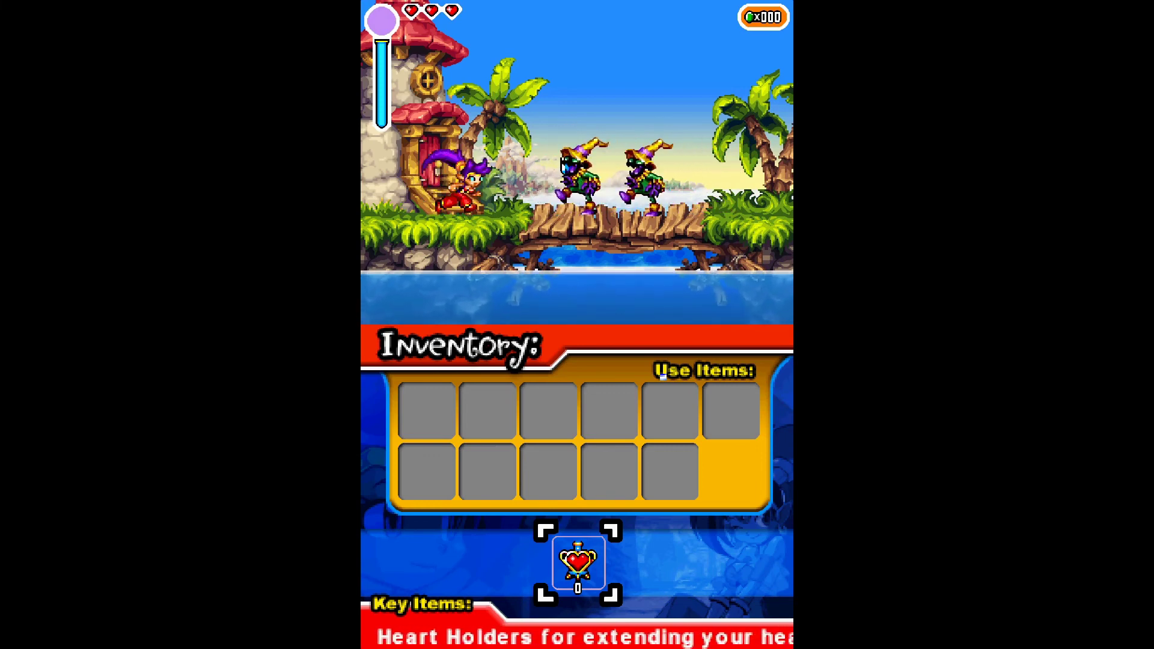
key("x")
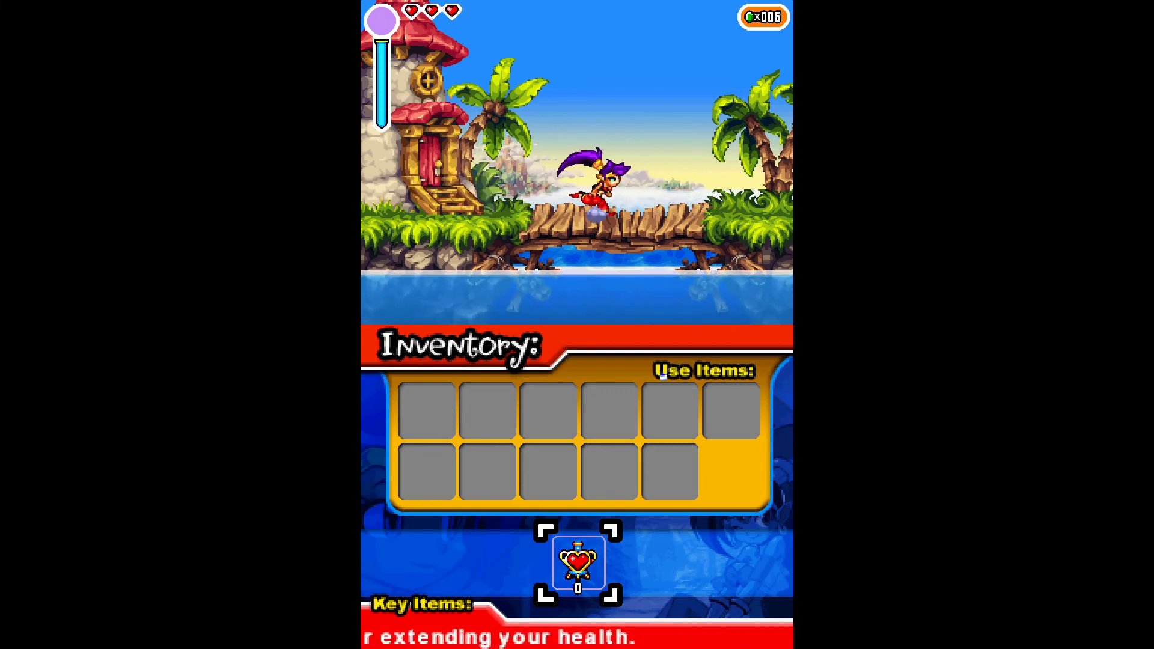
key("Right")
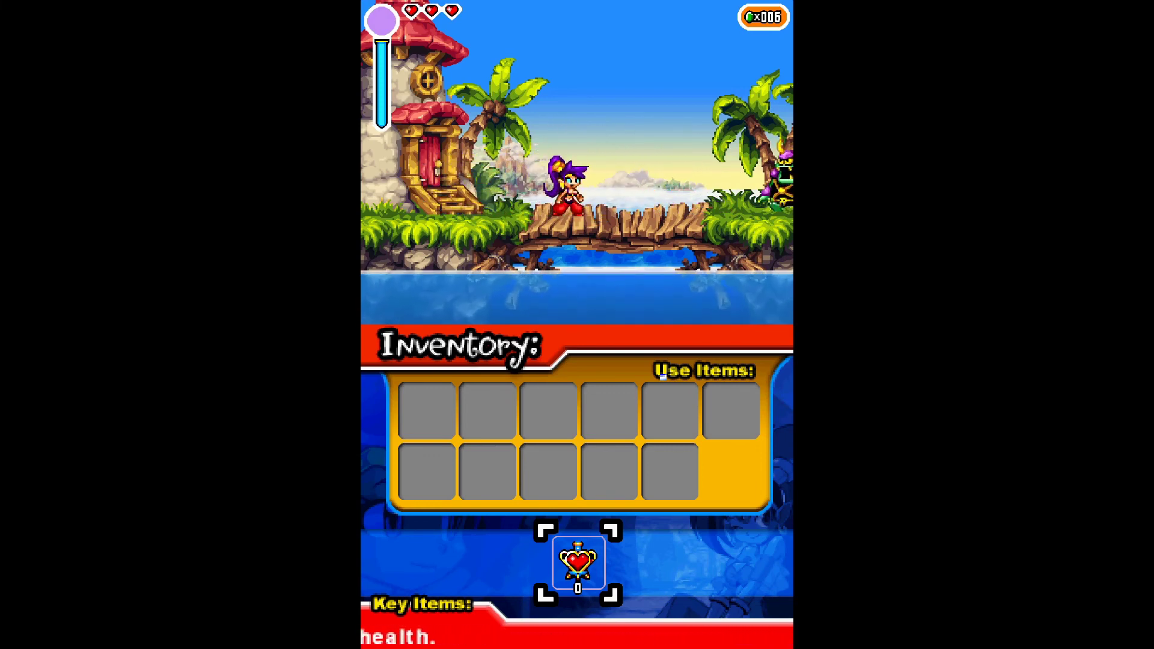
key("x")
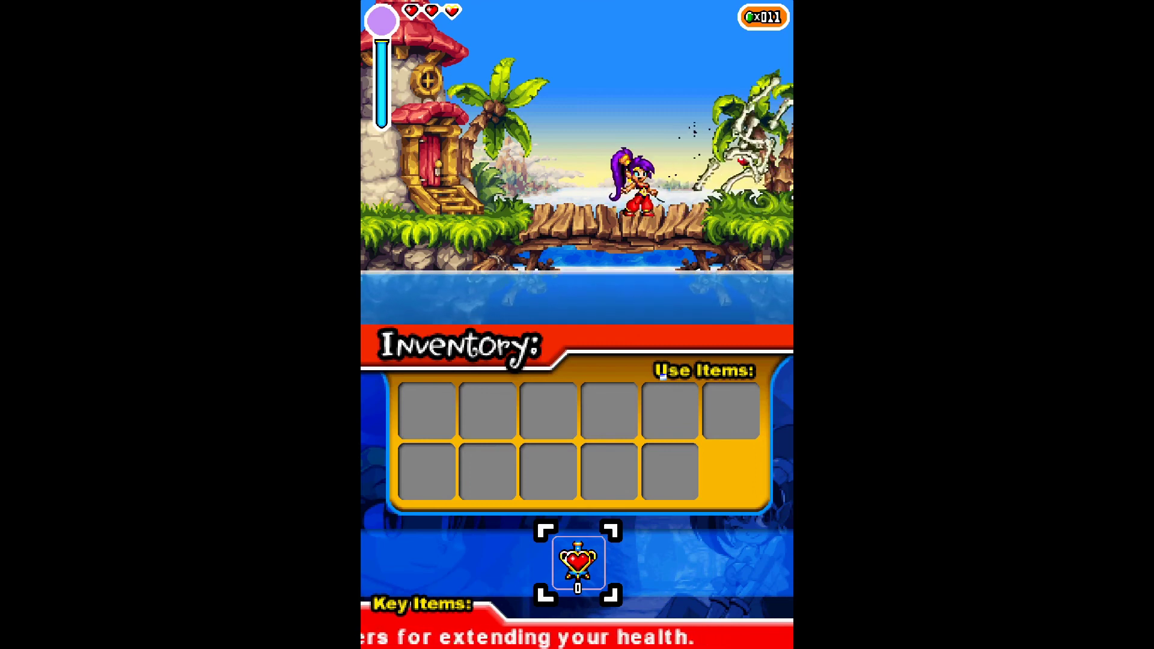
Fight the approaching enemy and run right along the bridge to collect the dropped gems.
key("Left")
key("Right")
key("a")
key("Right")
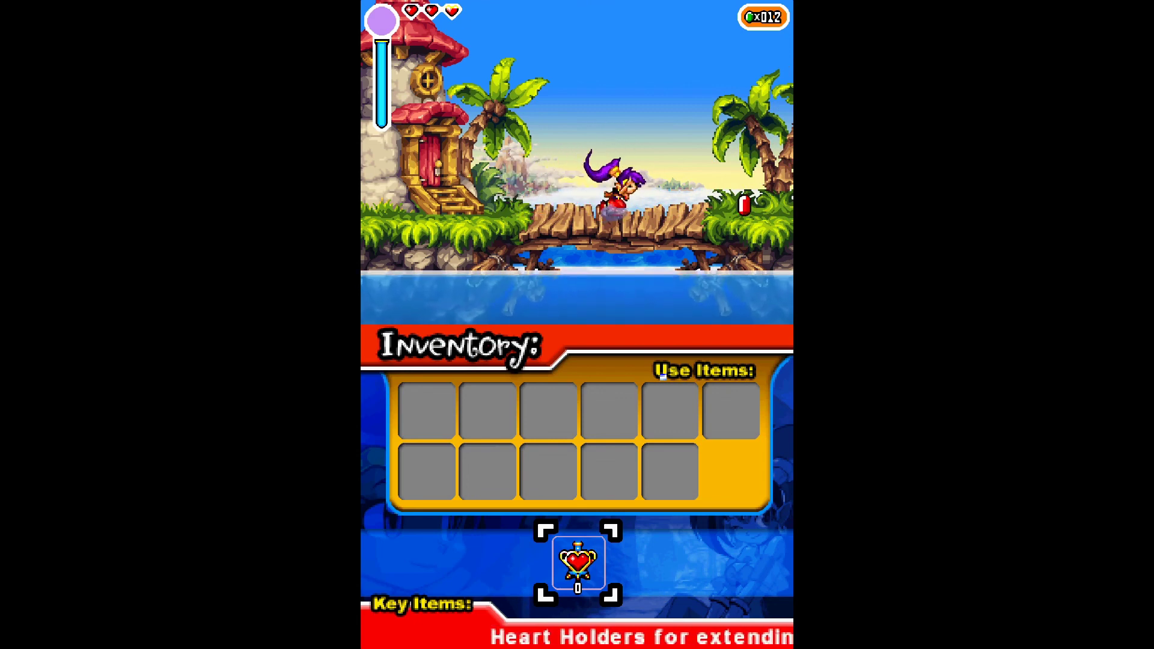
key("a")
key("Left")
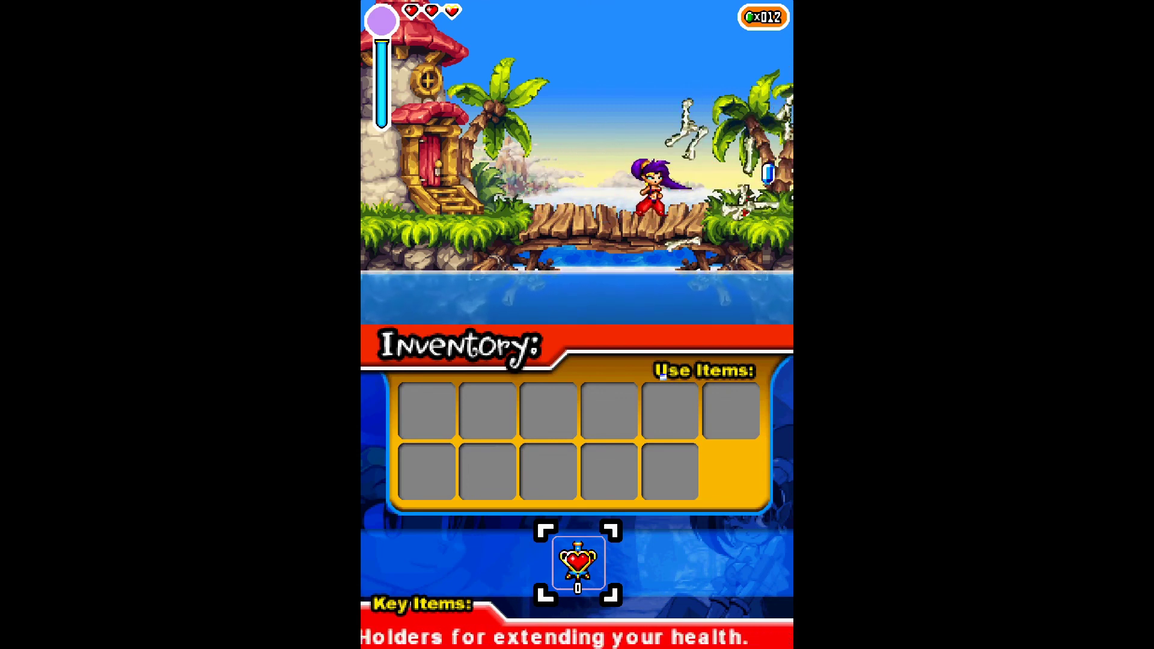
key("Right")
key("Left")
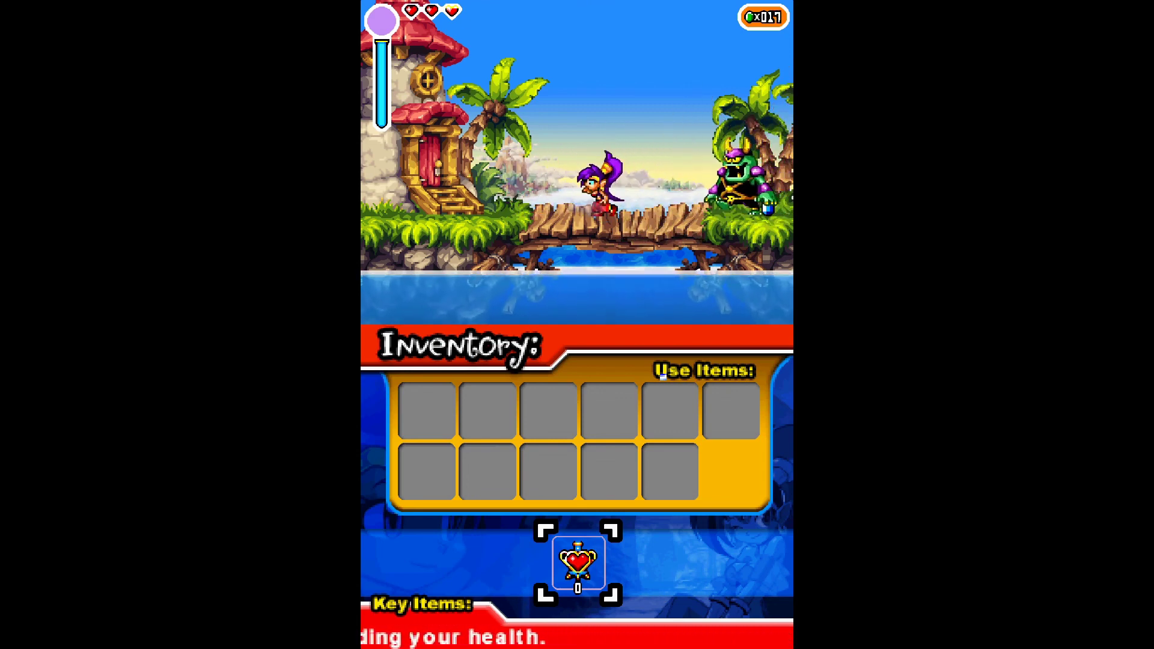
Close the Shantae content from the Quick Menu, then choose Quit RetroArch in the Main Menu.
key("F1")
key("Down")
key("Down")
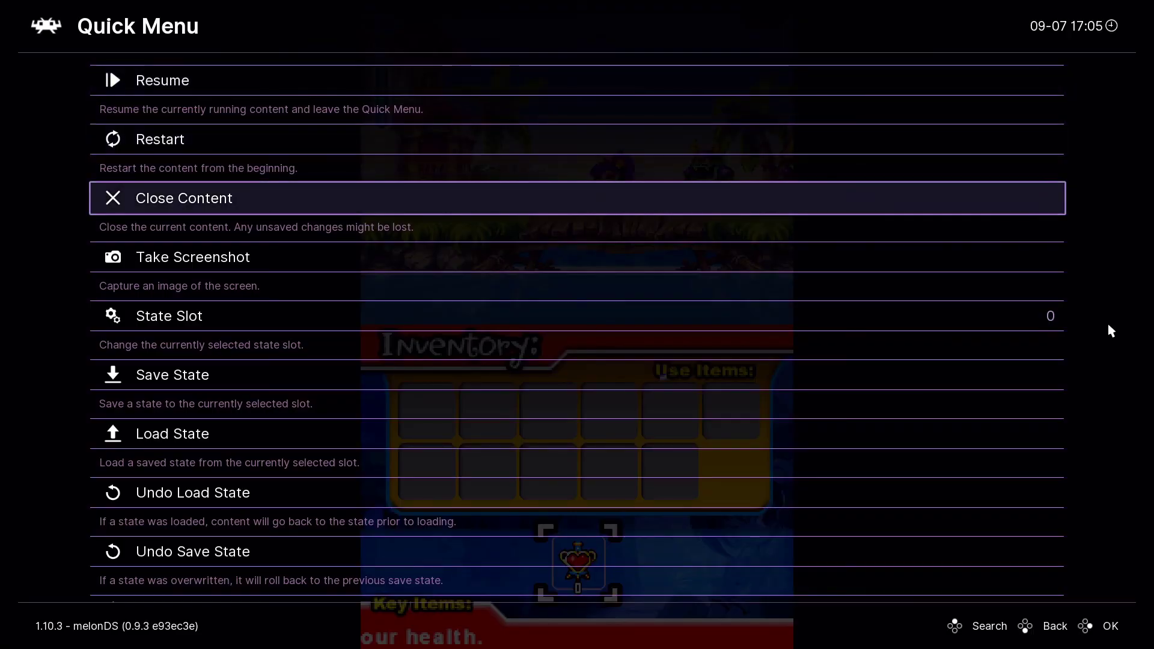
key("Return")
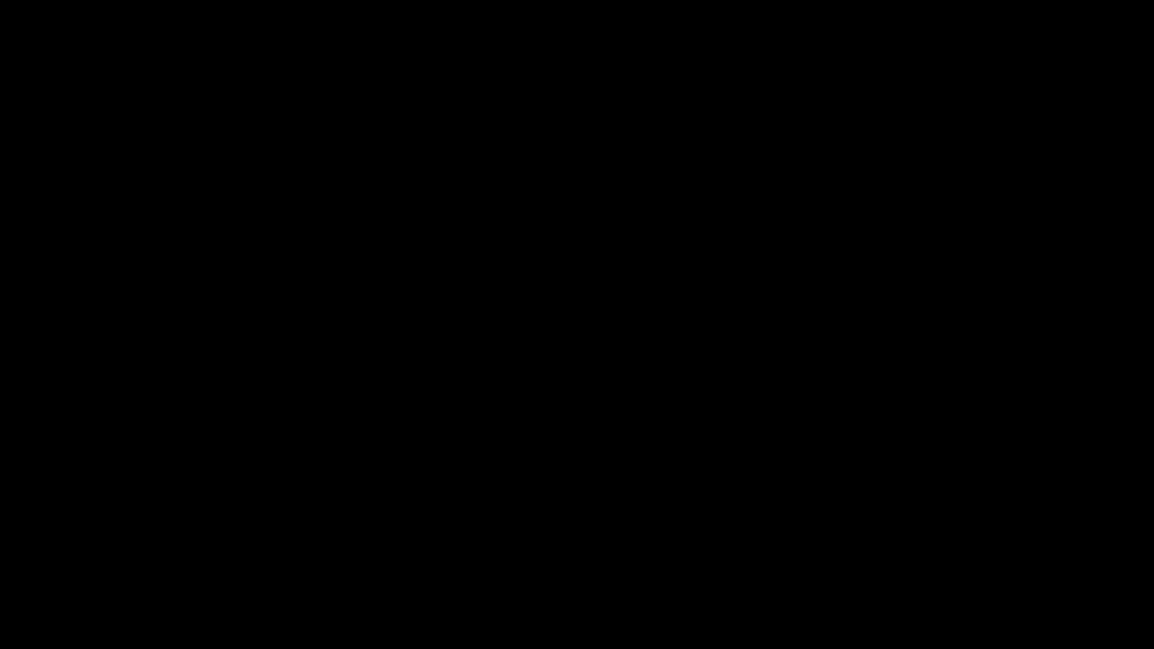
key("BackSpace")
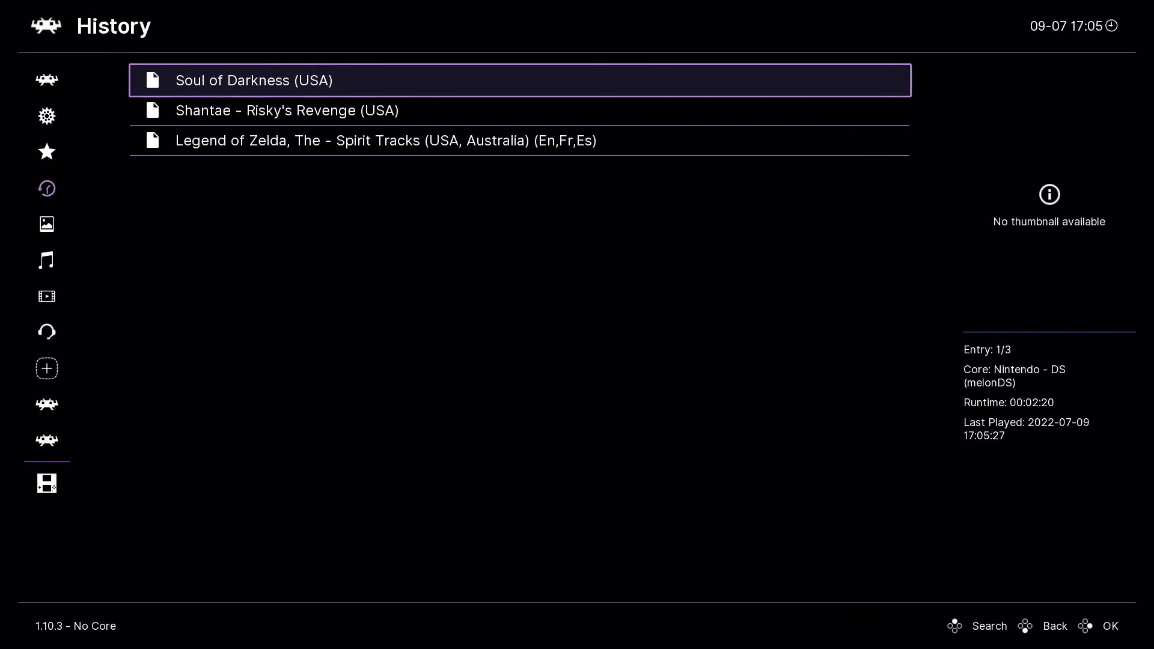
key("Left")
key("Up")
key("Up")
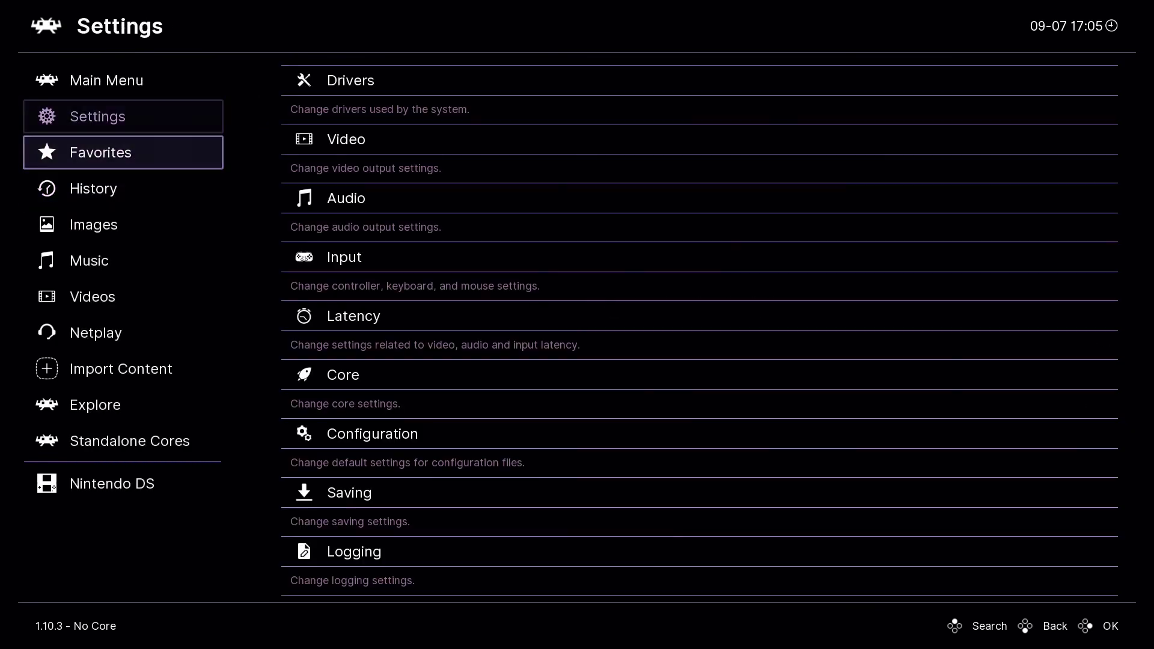
key("Right")
key("Up")
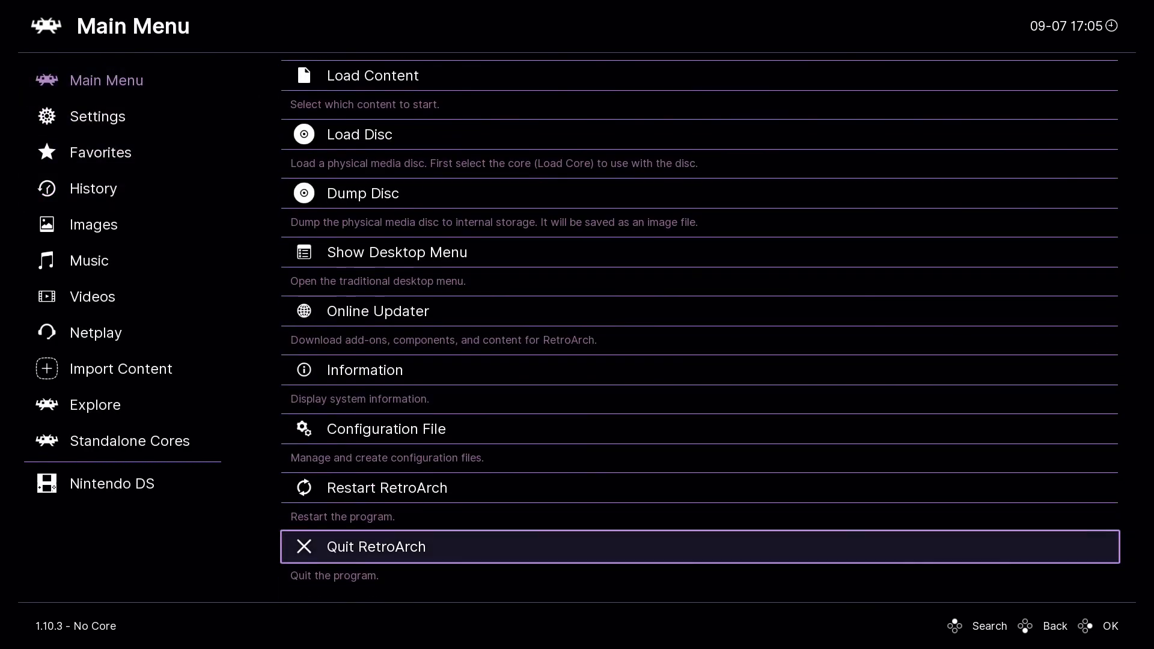
key("Return")
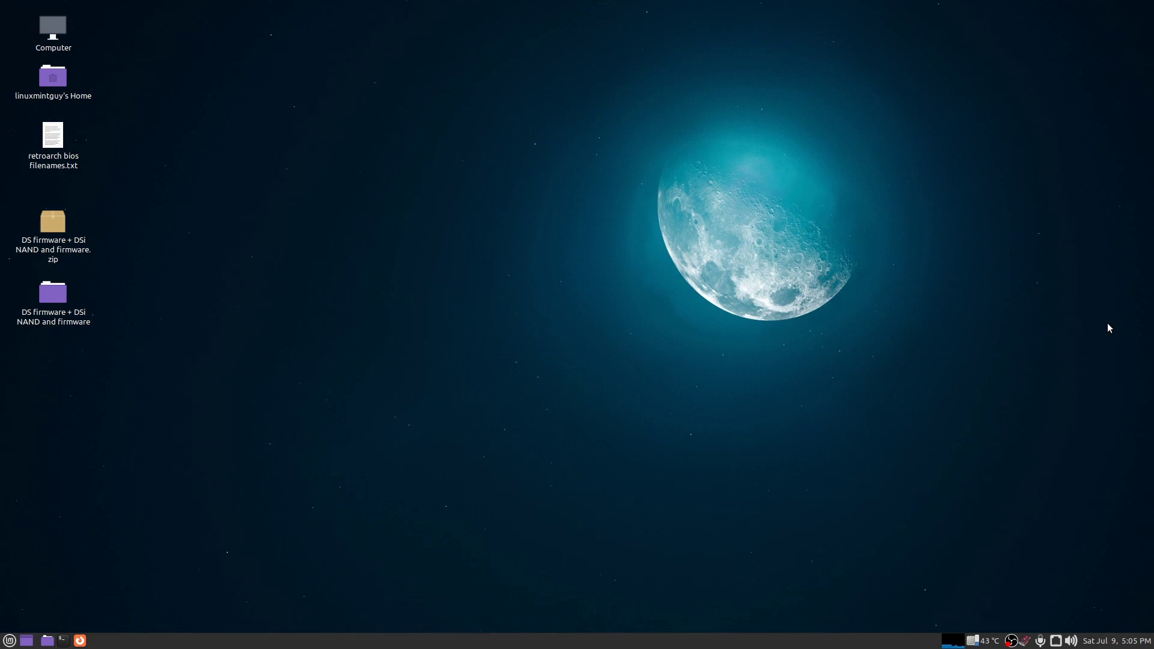